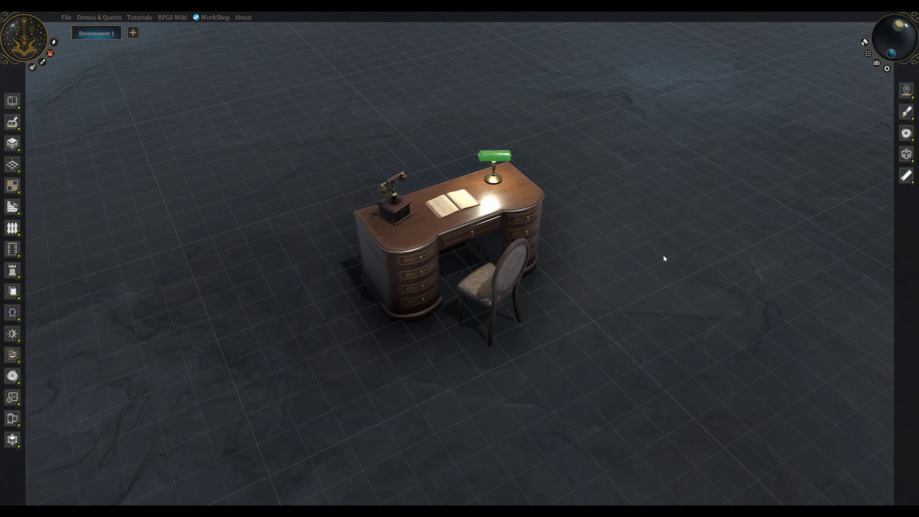
- Select the desk, chair, telephone, open book and green lamp, then deselect the lamp
click(404, 247)
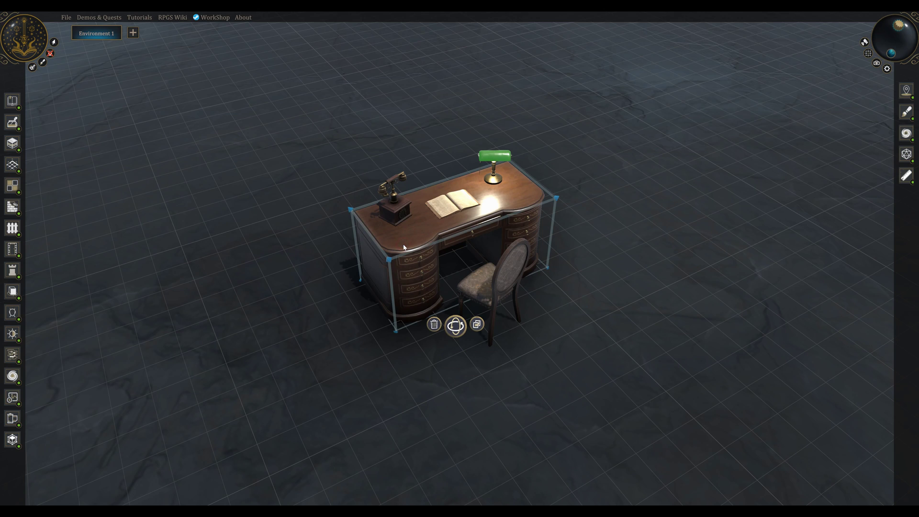
click(493, 291)
click(400, 211)
click(460, 204)
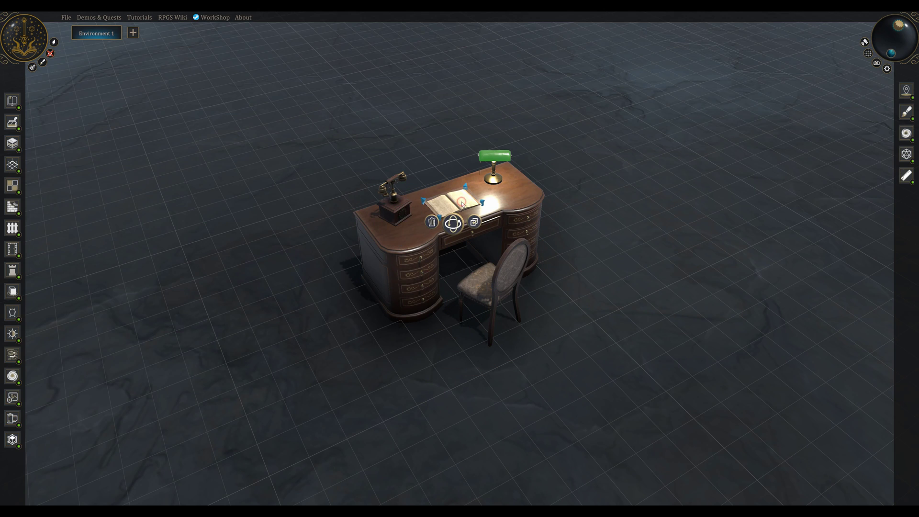
click(498, 160)
click(628, 262)
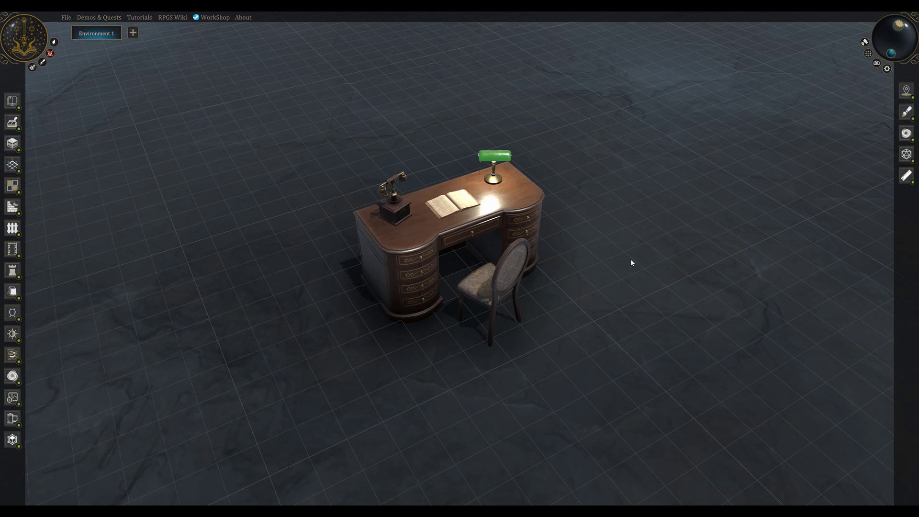
- Marquee-select the whole desk set, nudge it across the floor, and group it with Ctrl+G
drag(273, 205, 729, 314)
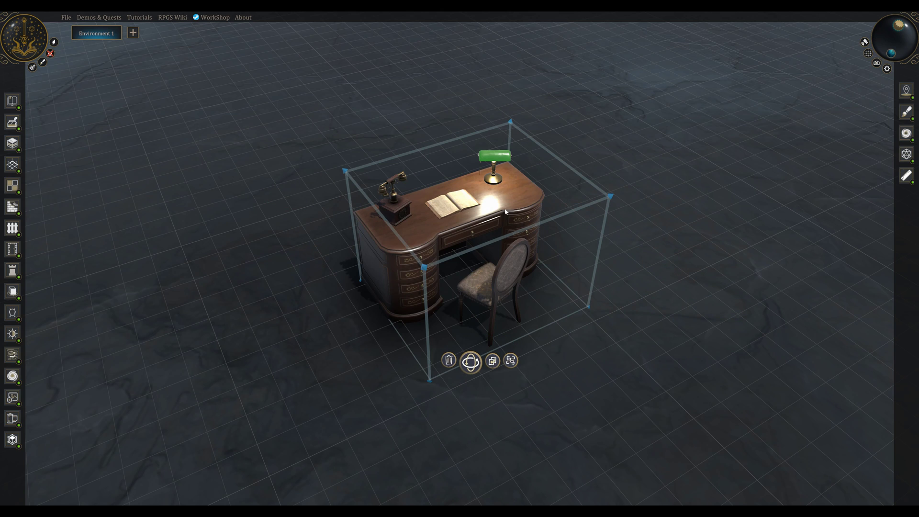
mouse_move(505, 211)
mouse_down()
mouse_move(523, 211)
mouse_move(494, 154)
mouse_move(446, 225)
mouse_move(498, 204)
mouse_up()
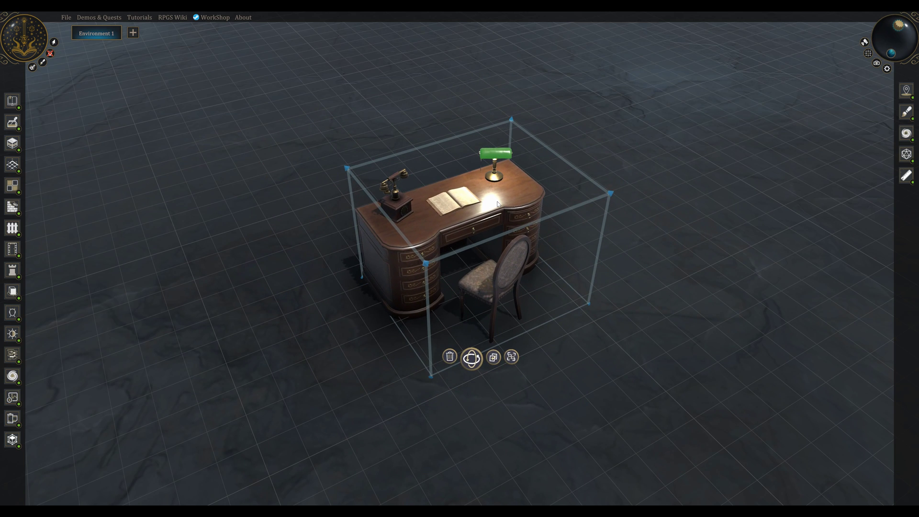
key(ctrl+g)
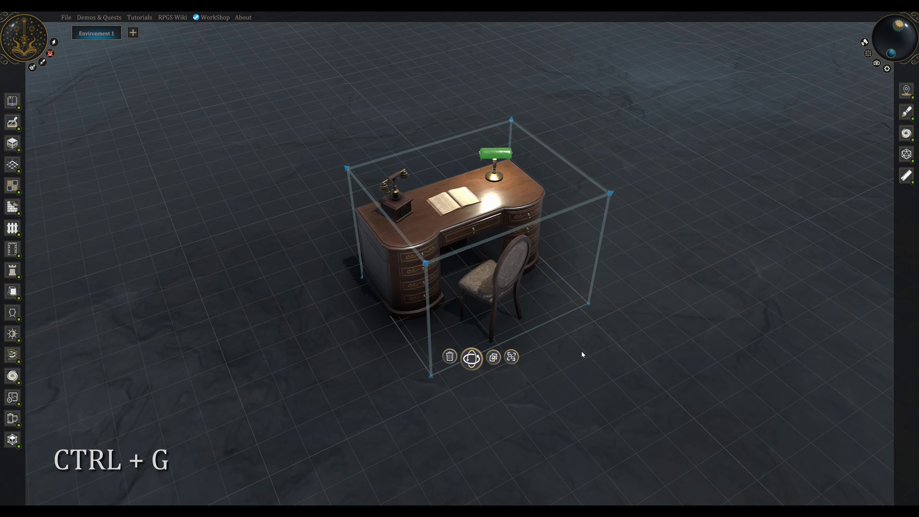
- Ungroup the set, regroup only the desk, chair and lamp, and move the new group
click(512, 357)
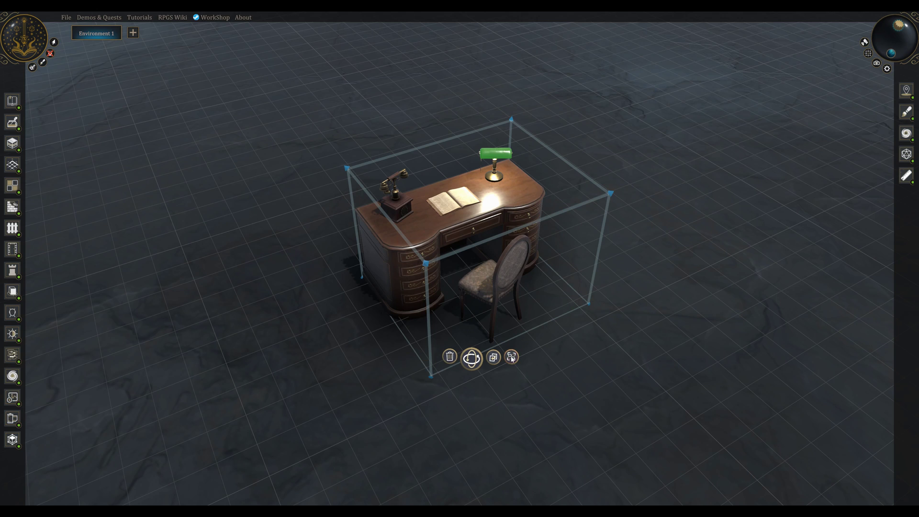
click(590, 364)
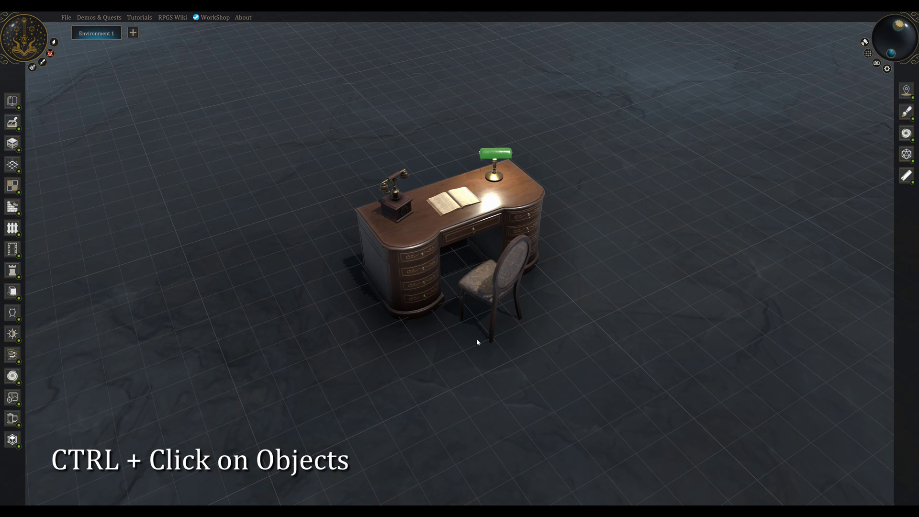
ctrl+click(420, 242)
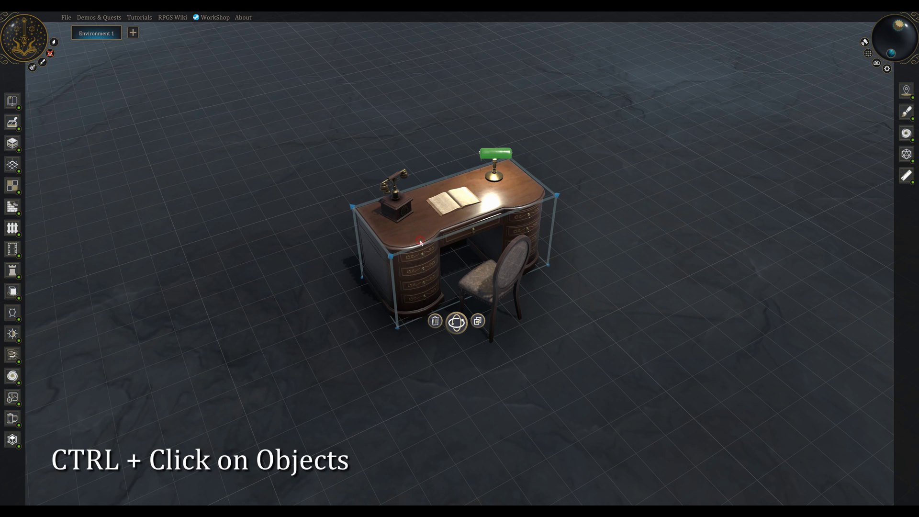
ctrl+click(500, 286)
ctrl+click(500, 160)
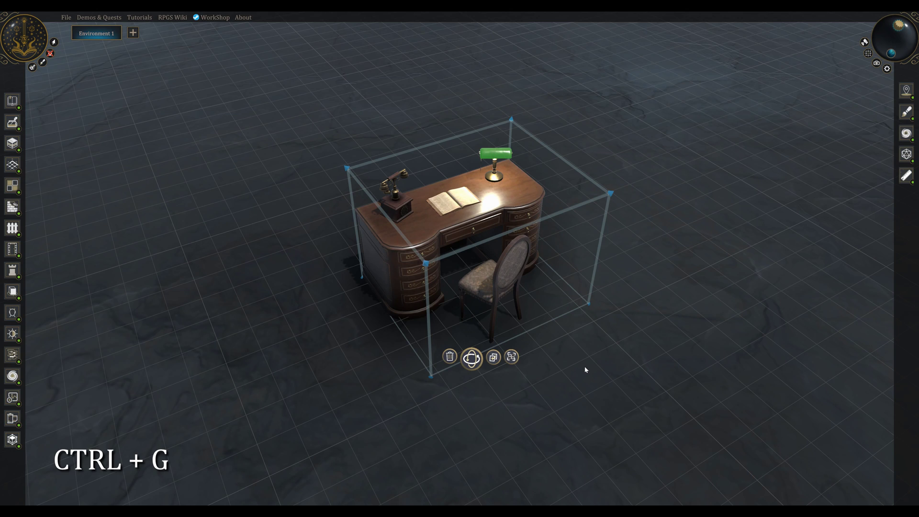
key(ctrl+g)
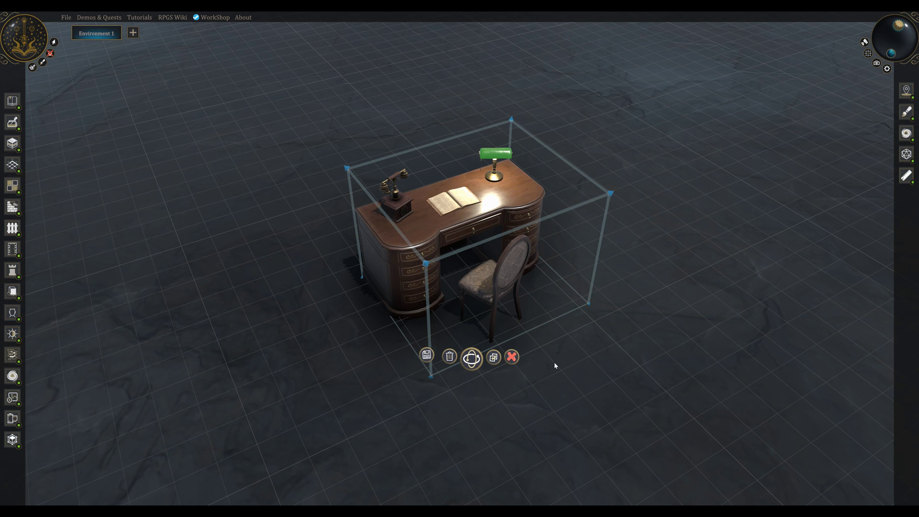
drag(521, 213, 498, 211)
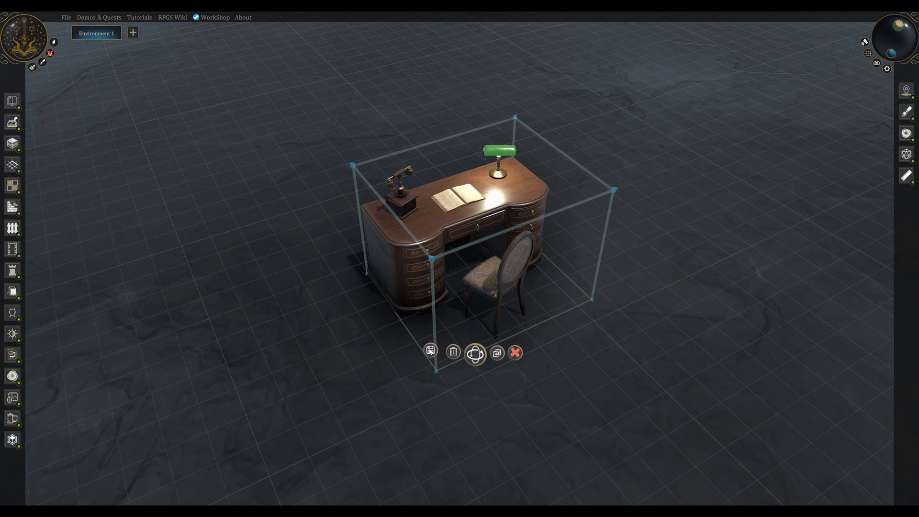
- Start a custom object from the desk group and name it 'Dedective Desk'
click(430, 351)
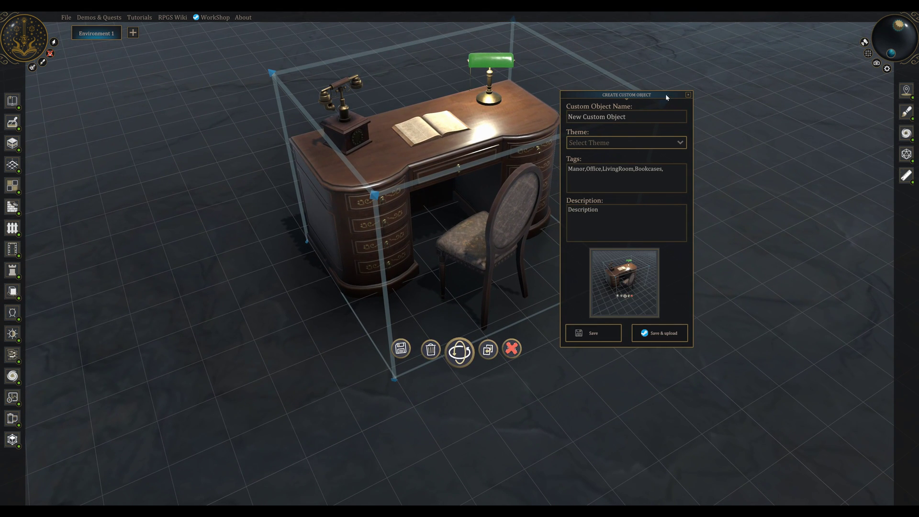
drag(666, 94, 665, 90)
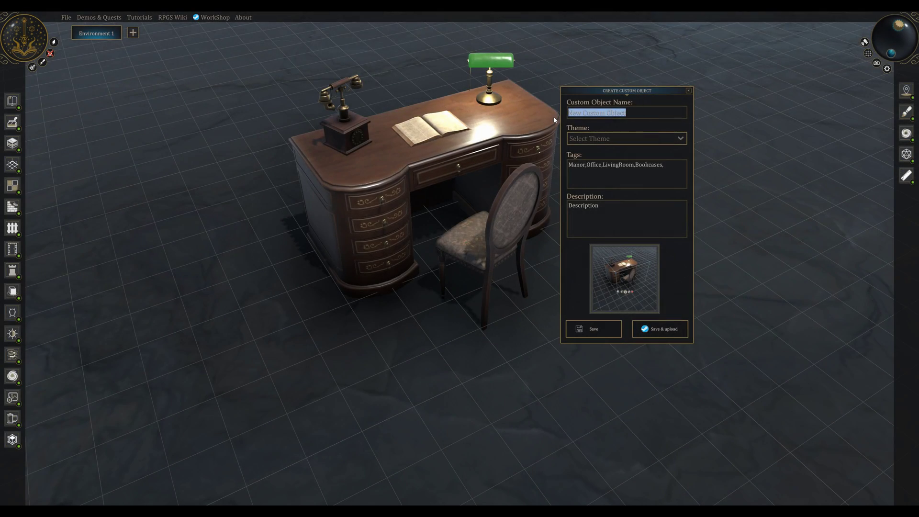
text(Dedective Desk)
- Set the theme to Modern, add a Detective tag after Bookcases, and enter description 'xxx'
click(680, 138)
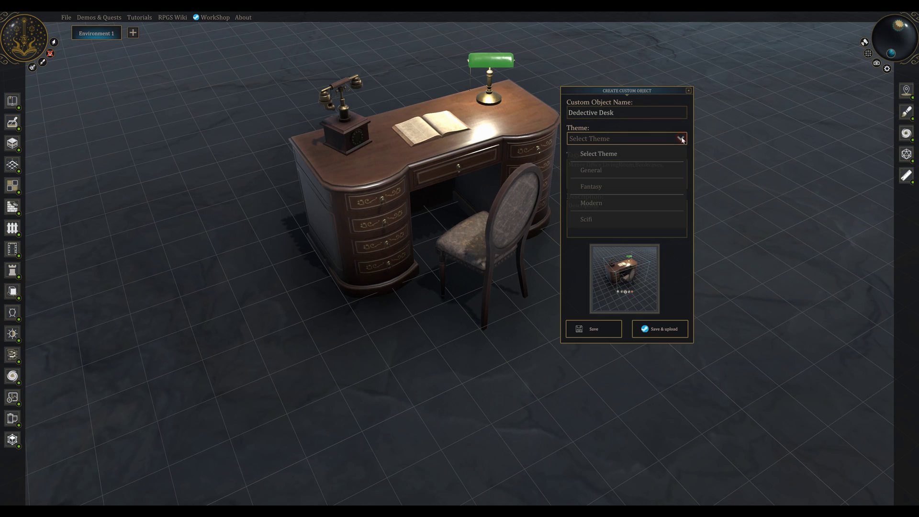
click(620, 206)
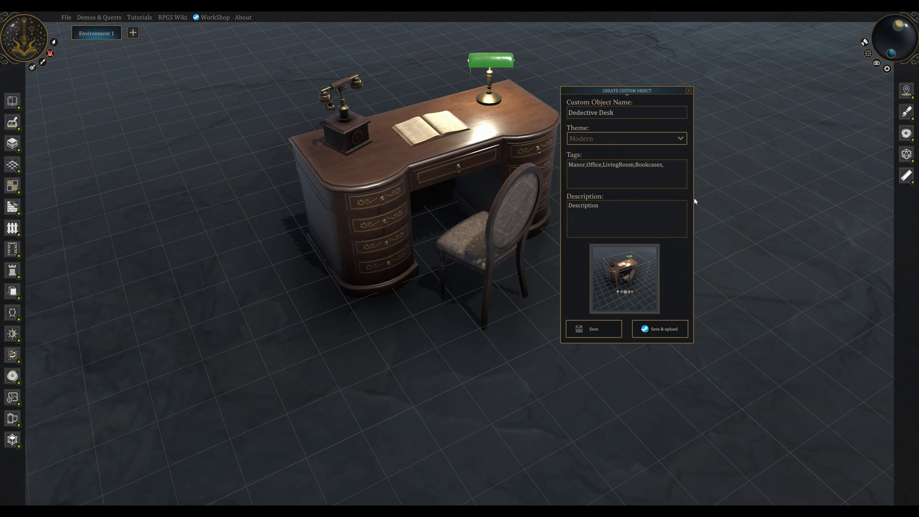
click(670, 166)
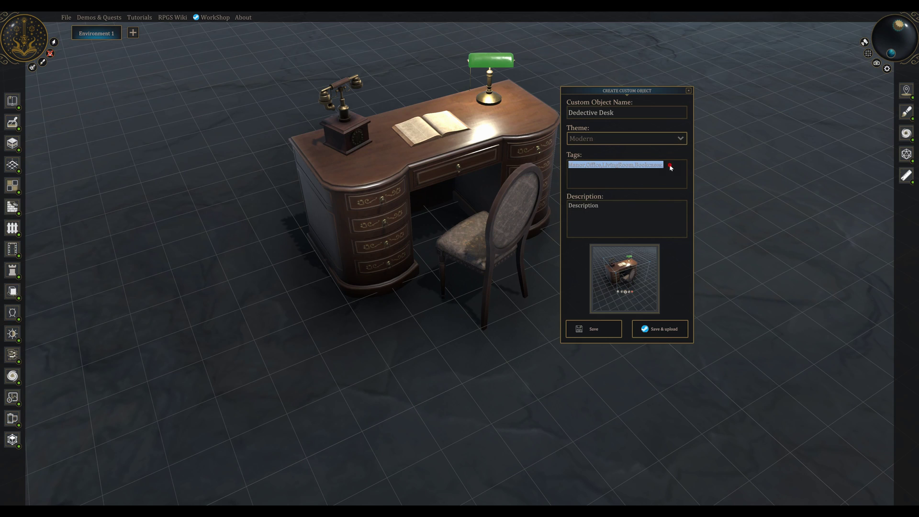
click(669, 165)
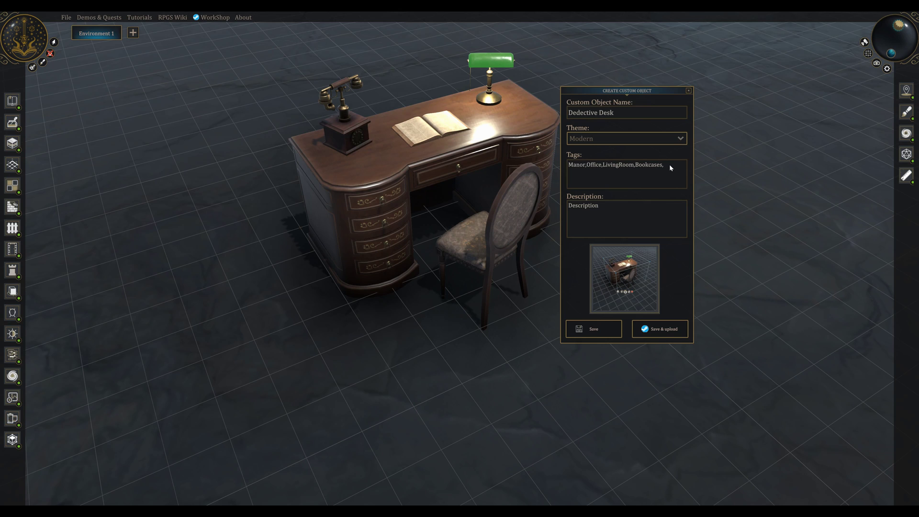
text(Detective)
click(610, 208)
text(xxx)
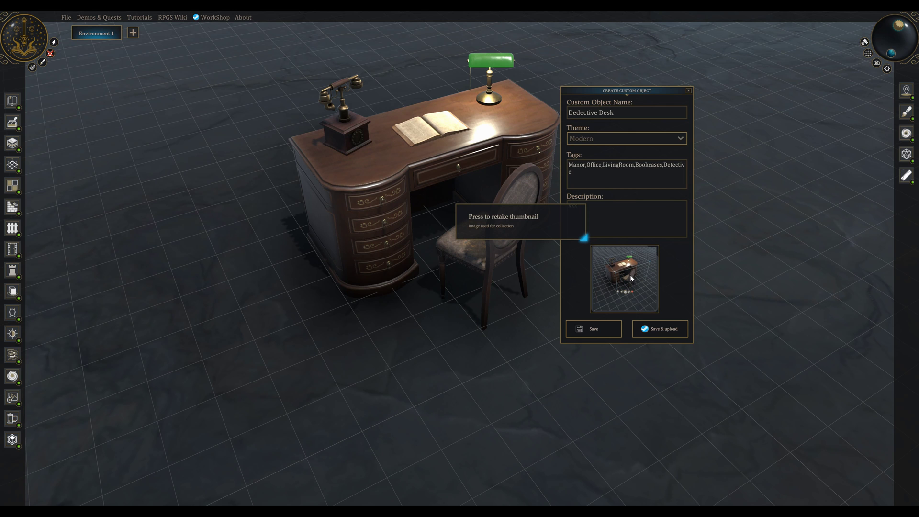
- Retake the desk thumbnail from a closer camera angle and save the custom object
right_drag(528, 305, 529, 309)
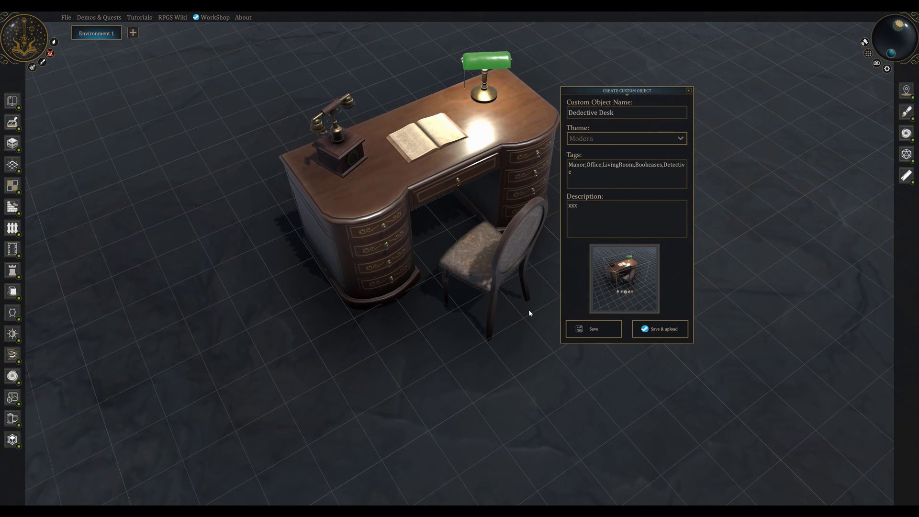
click(625, 281)
right_drag(628, 277, 616, 276)
click(616, 275)
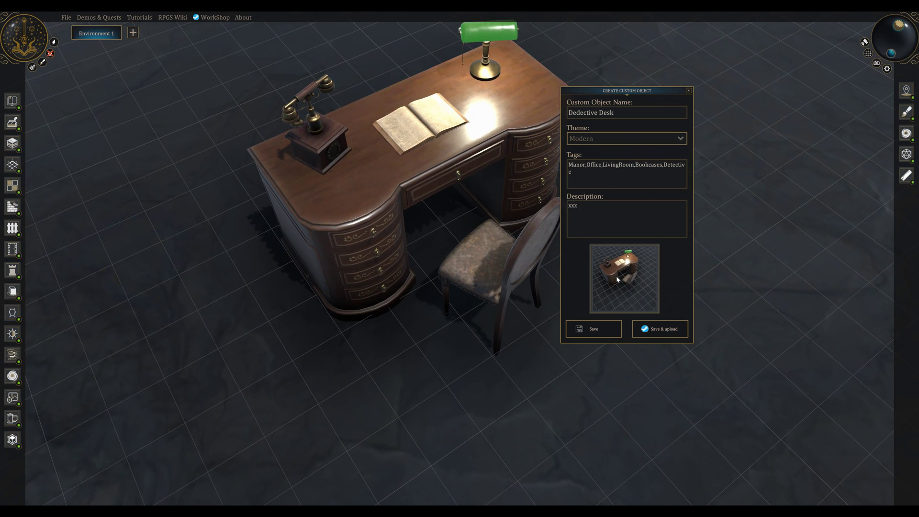
click(601, 333)
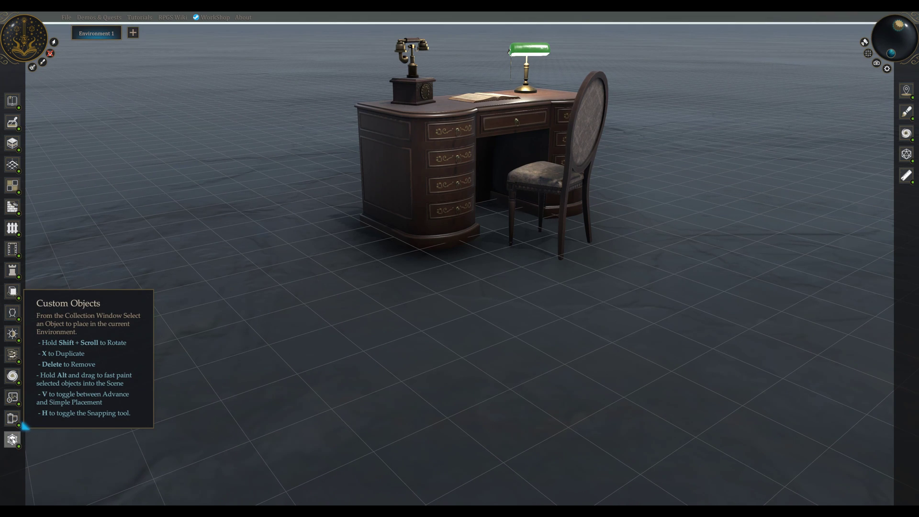
- Place a test copy of the desk from the collection, then upload it to the Workshop
click(12, 439)
click(486, 452)
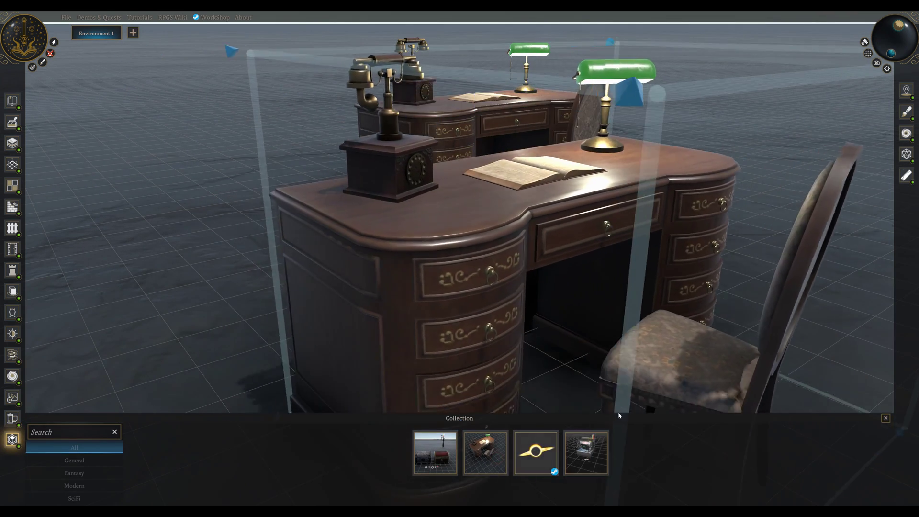
click(728, 184)
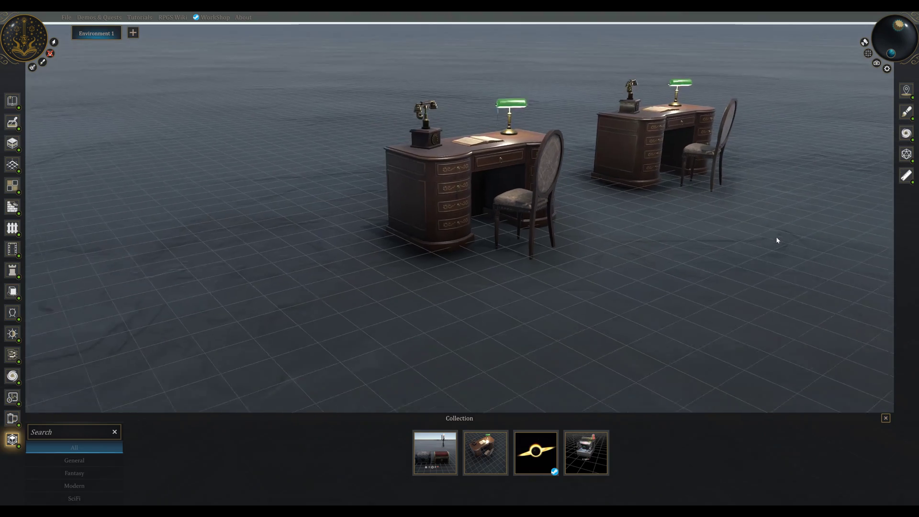
right_drag(777, 239, 529, 267)
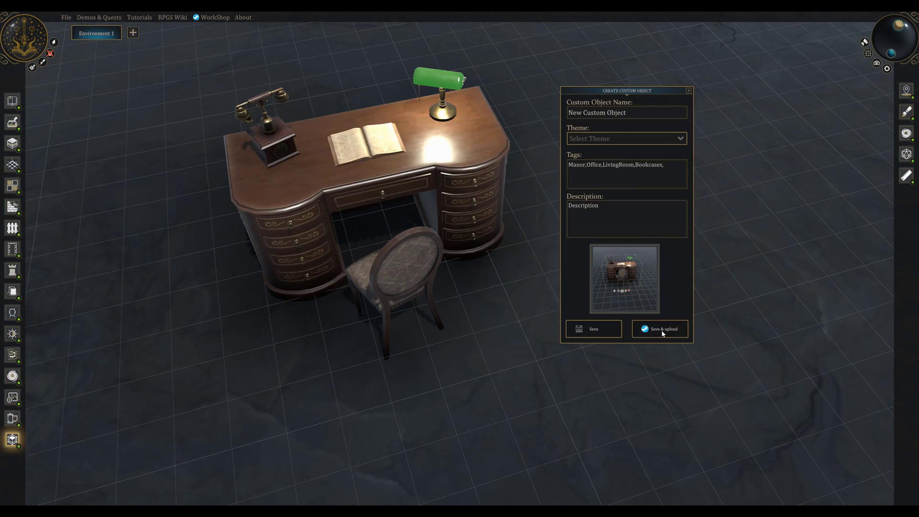
click(663, 333)
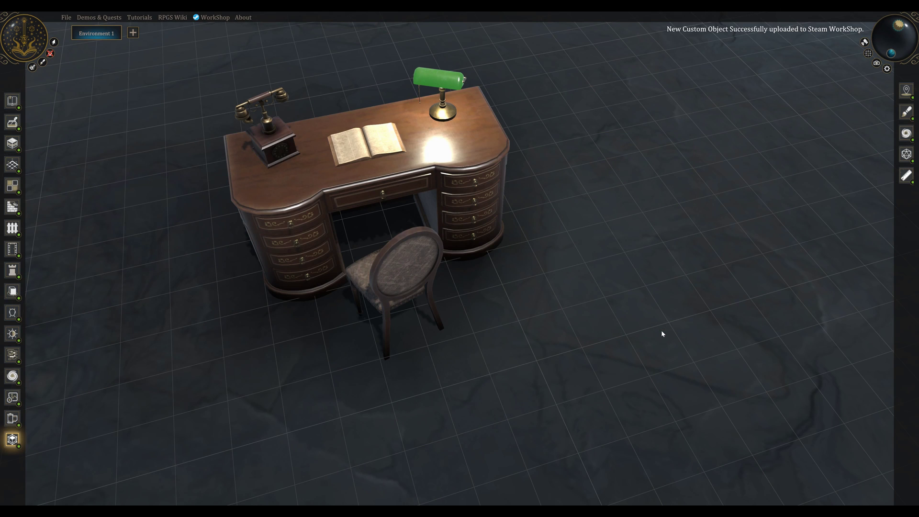
- View the uploaded New Custom Object page among the profile's Workshop items
click(215, 17)
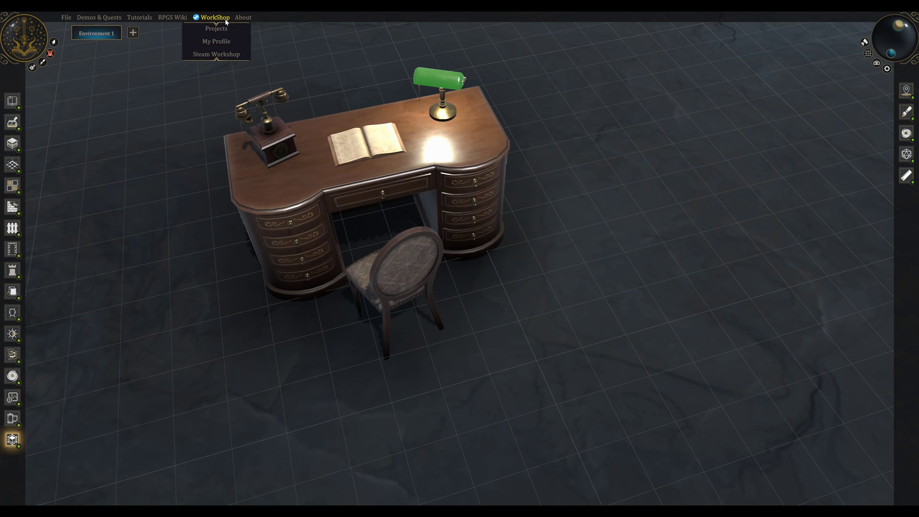
click(222, 42)
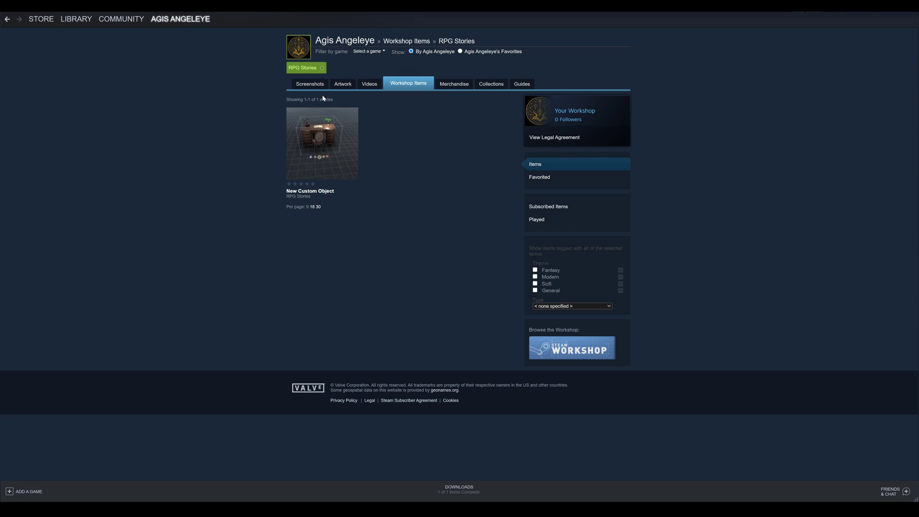
click(349, 151)
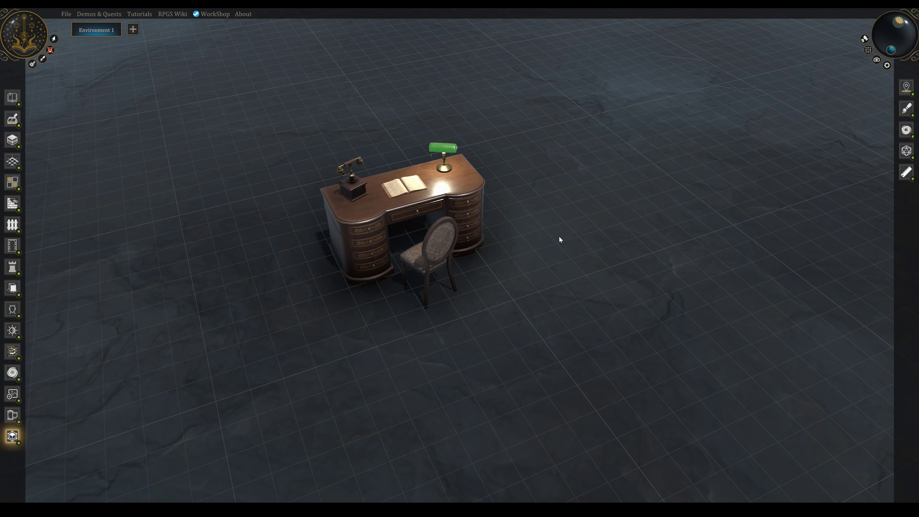
- Browse the RPG Stories Workshop items and subscribe to Flying Dingy
click(223, 16)
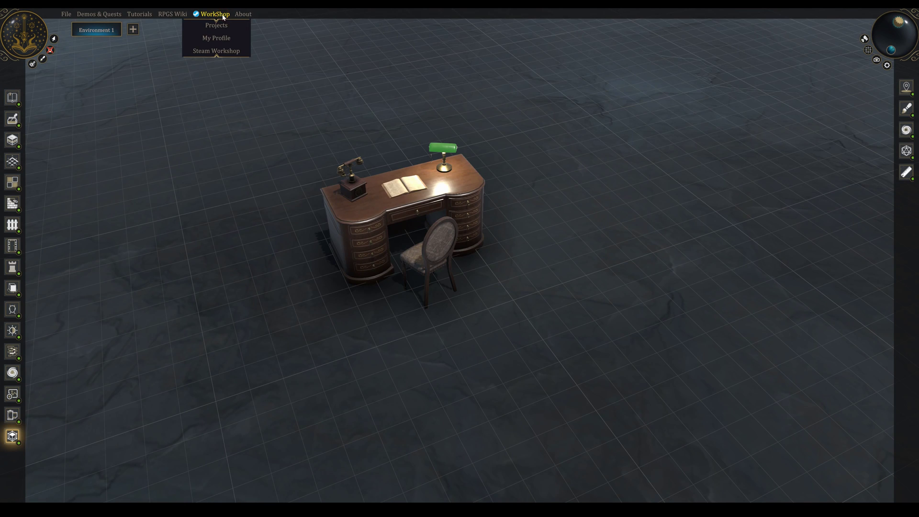
click(224, 52)
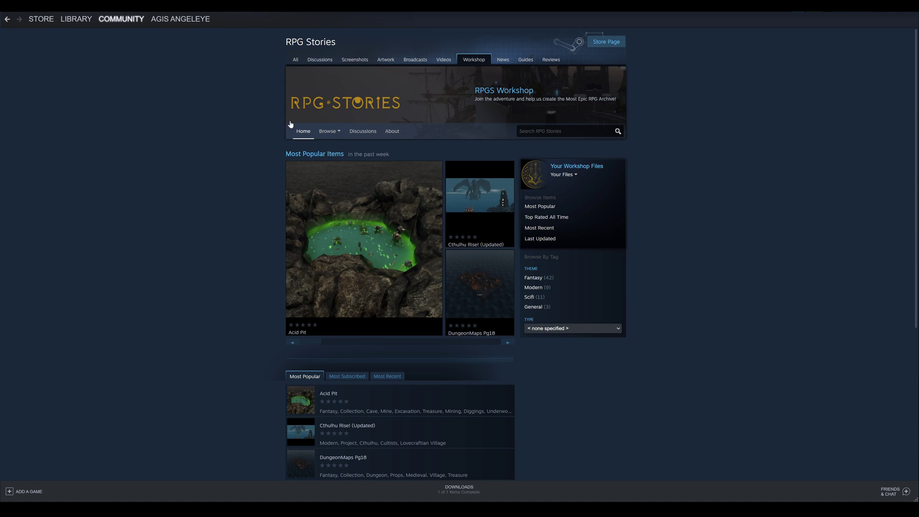
mouse_move(329, 132)
click(329, 143)
mouse_move(323, 311)
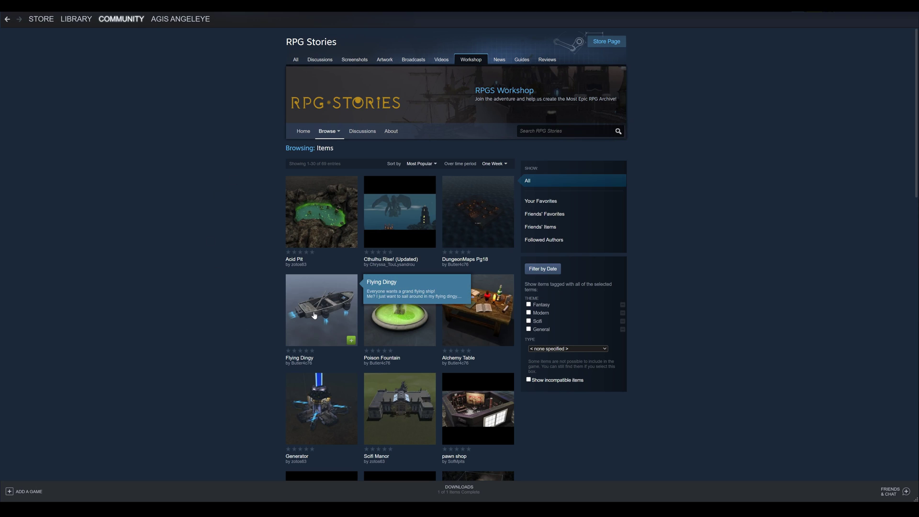
click(324, 311)
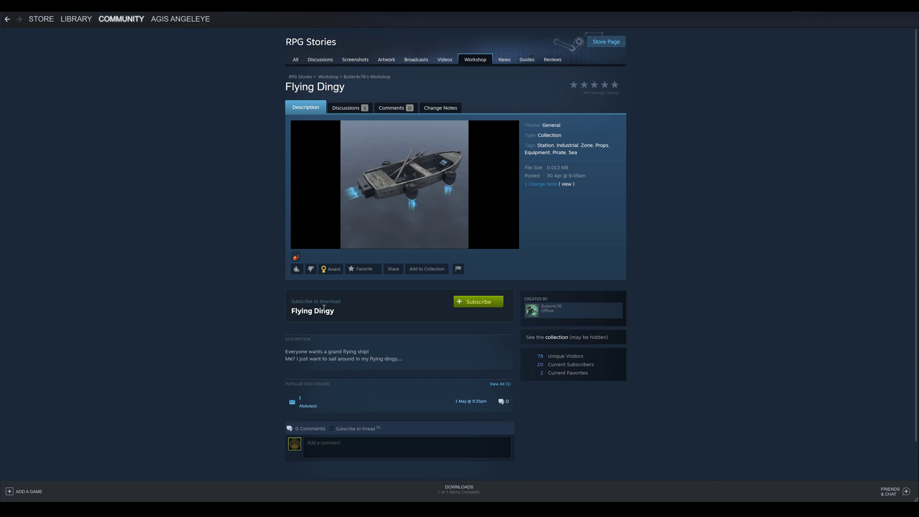
click(489, 304)
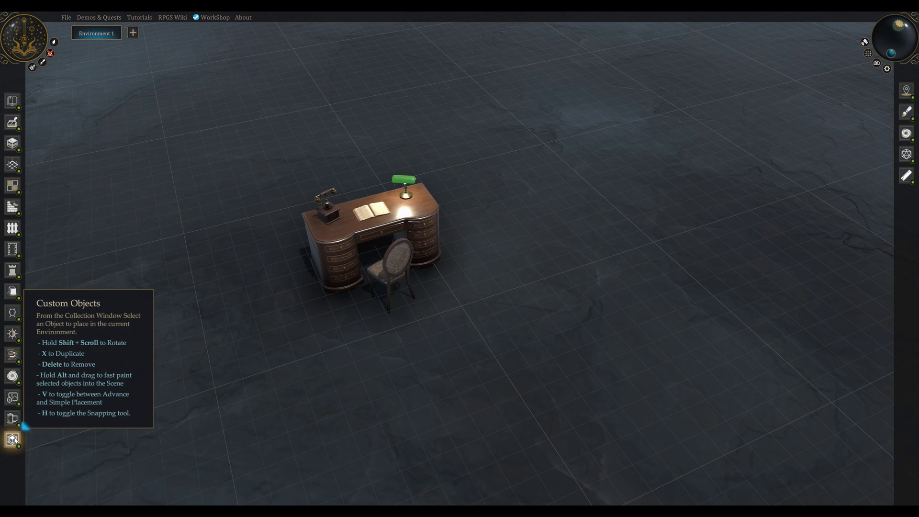
- Place the Flying Dingy from the custom objects collection to the right of the desk
click(13, 439)
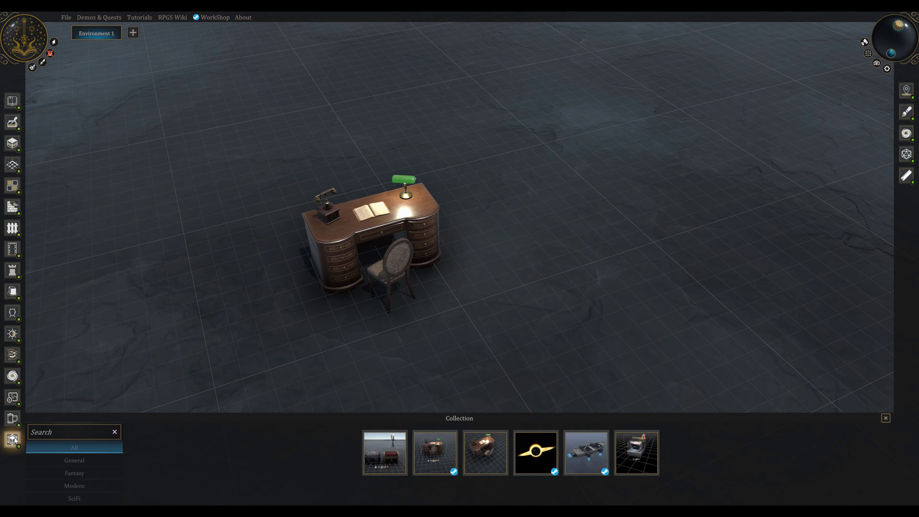
click(577, 455)
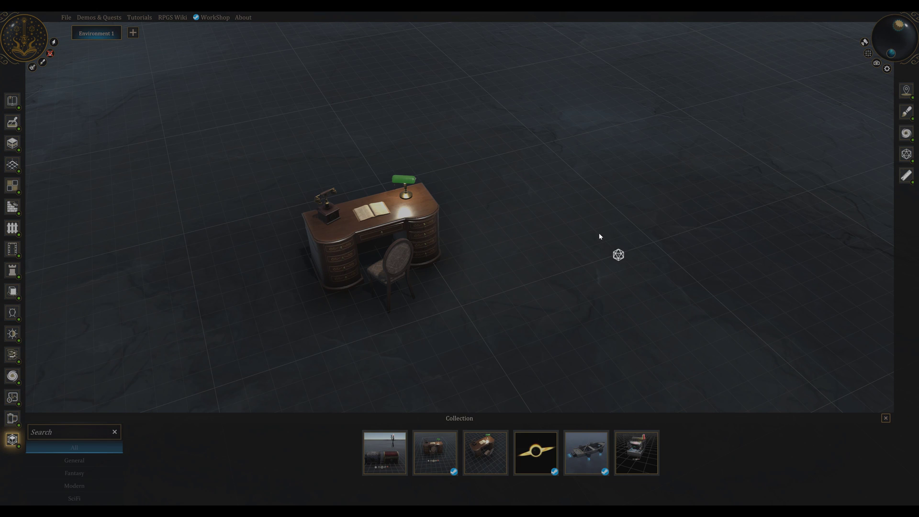
click(581, 200)
scroll(716, 220, down, 5)
middle_drag(624, 276, 596, 302)
click(597, 304)
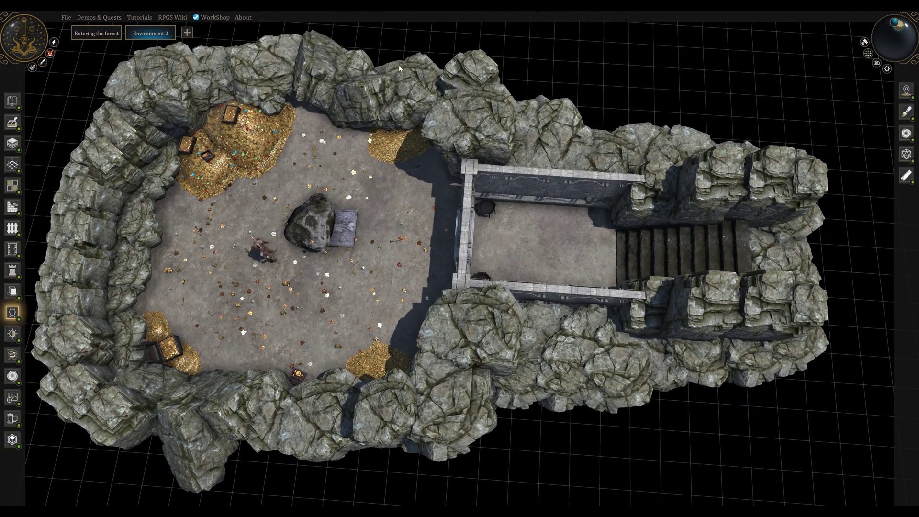
- Save and upload Robertia from Project Settings, then place a blue portal by the cave wall
click(66, 18)
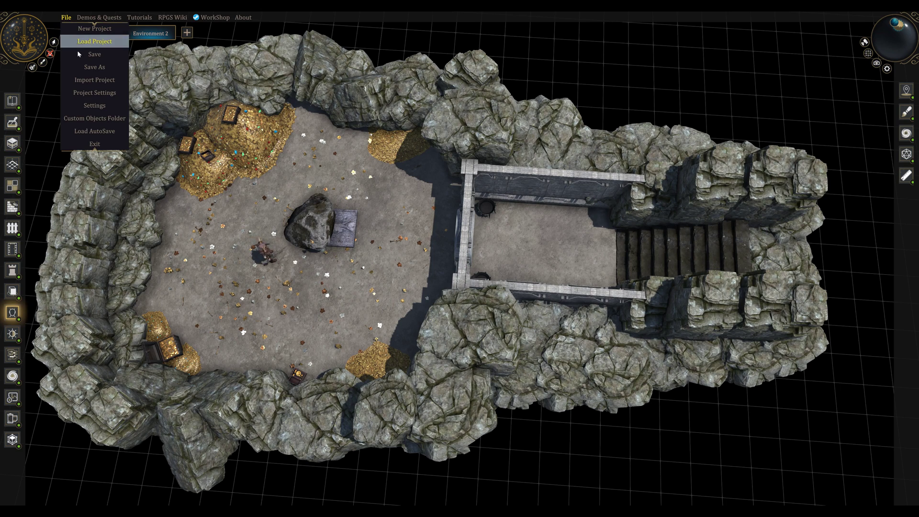
click(94, 93)
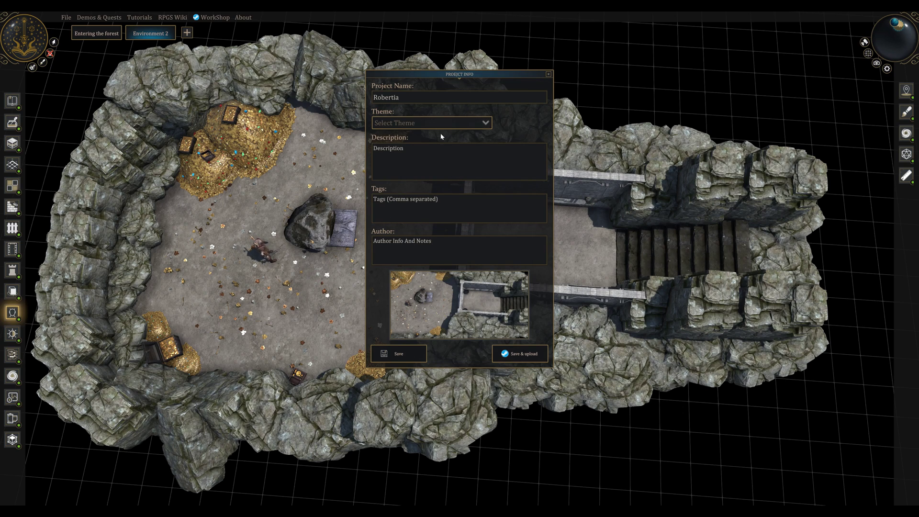
click(517, 355)
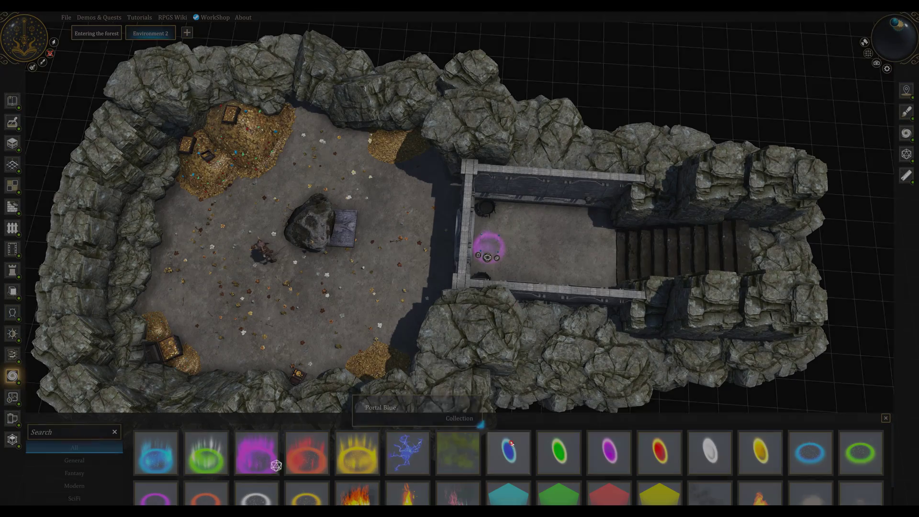
click(509, 453)
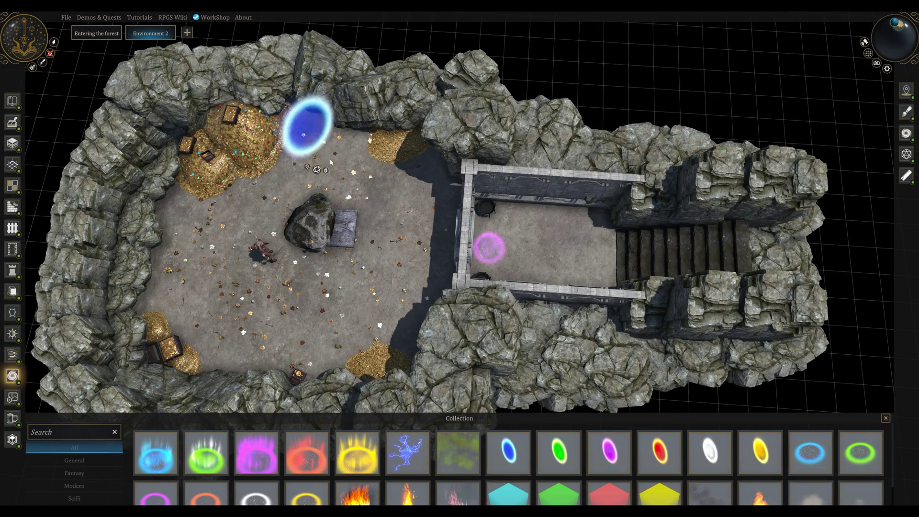
- Close the Collection panel and re-upload Robertia with Save & upload in Project Settings
click(383, 217)
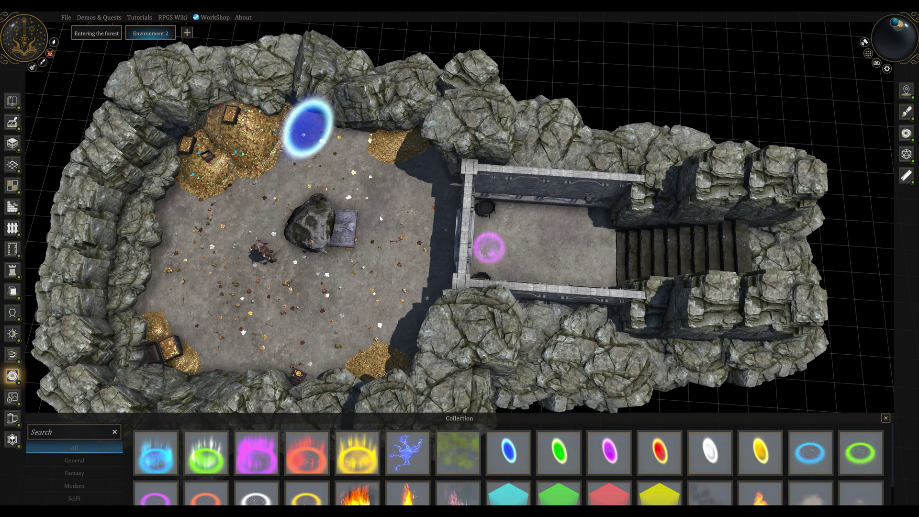
key(Escape)
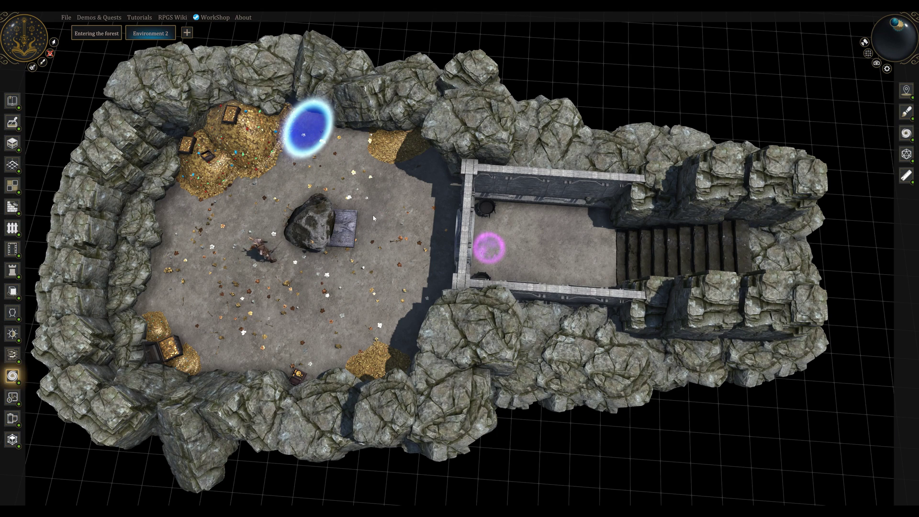
click(67, 17)
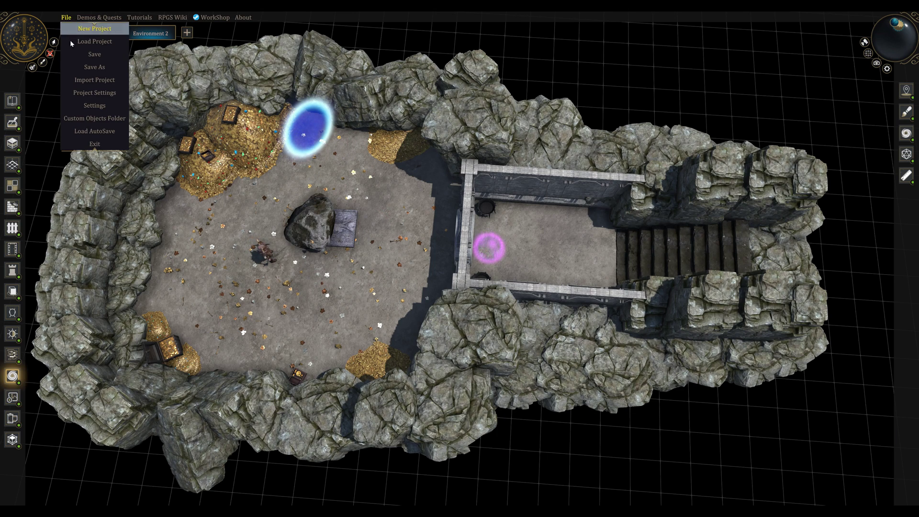
click(88, 94)
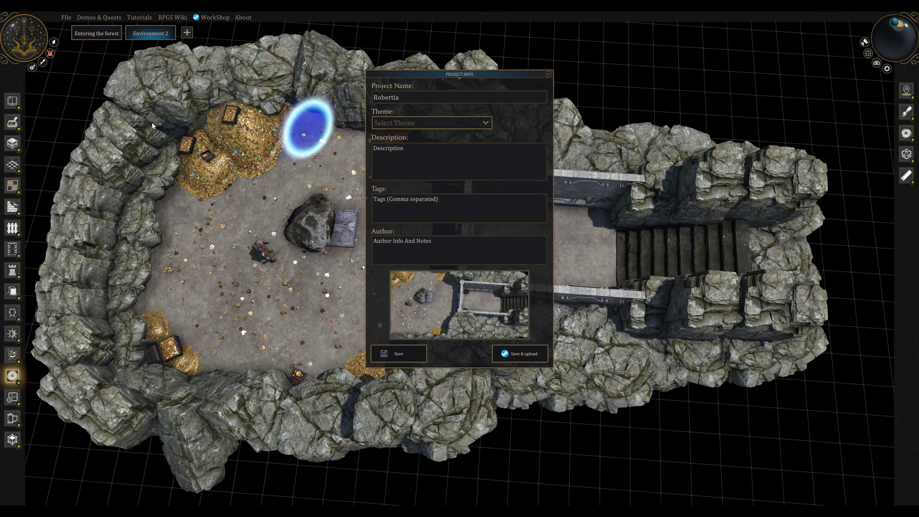
click(525, 355)
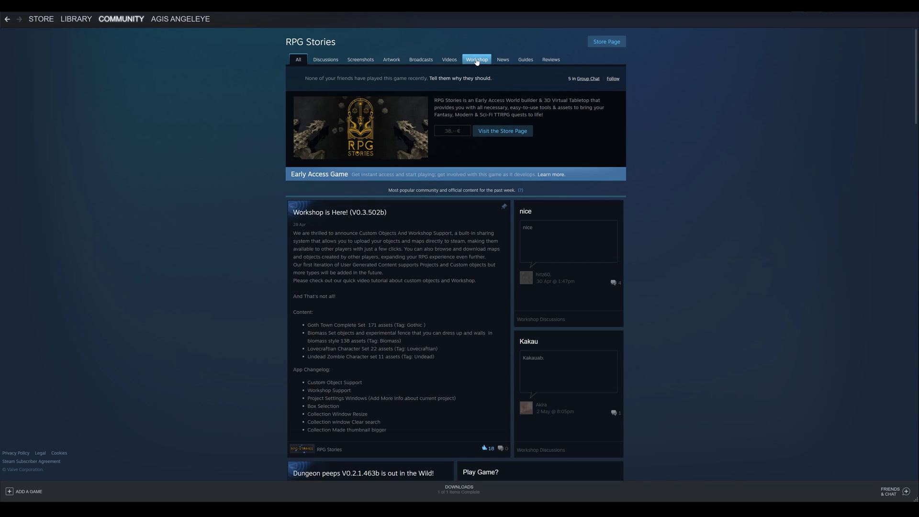
- Filter the RPG Stories Workshop to Project items and subscribe to Spell Jammers Diaries
click(477, 60)
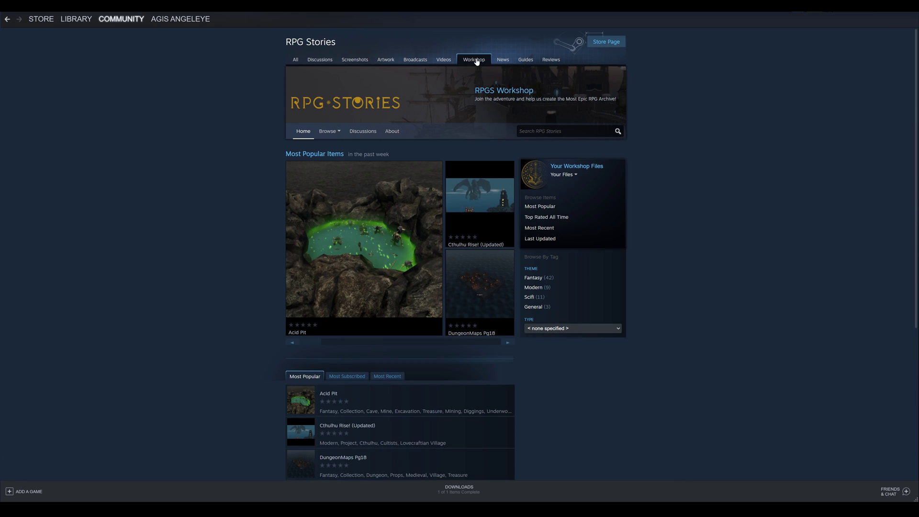
click(618, 329)
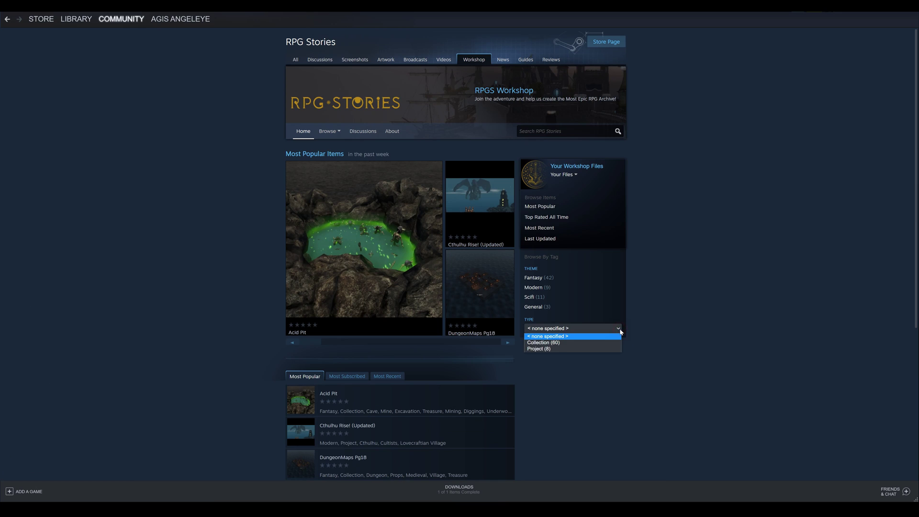
click(544, 350)
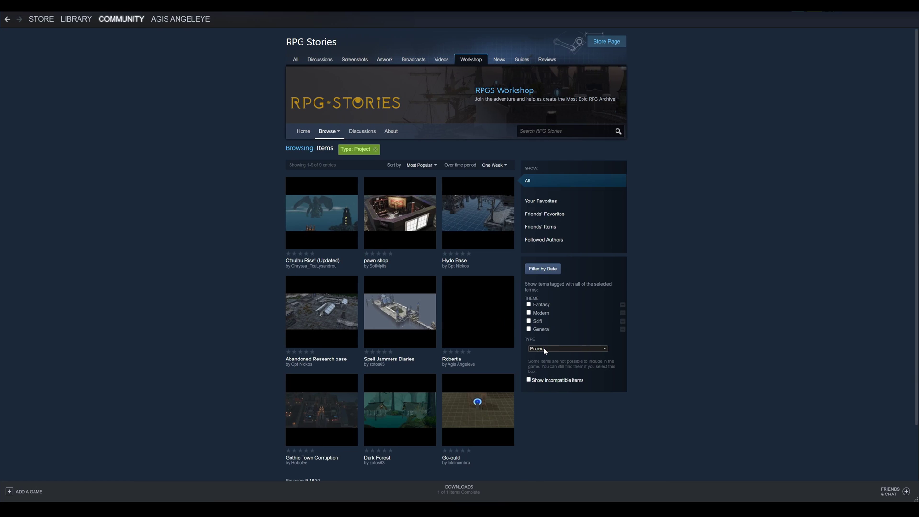
click(401, 313)
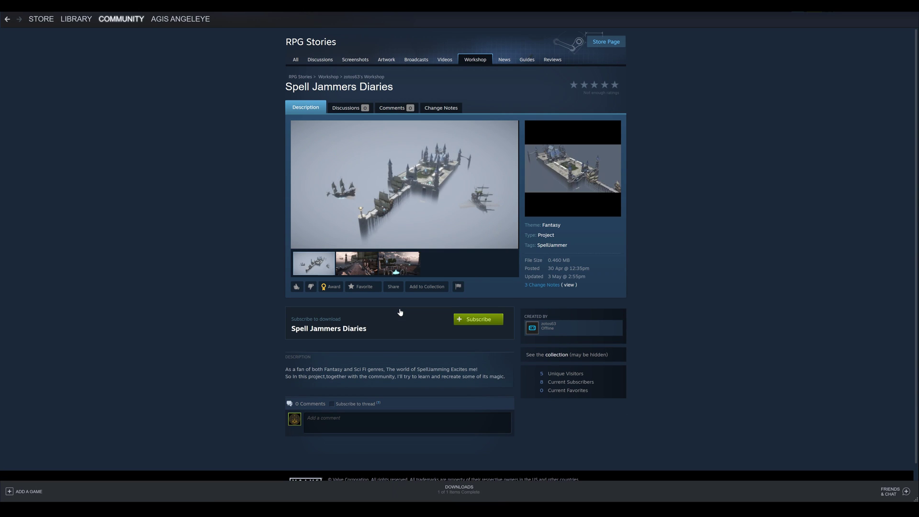
click(473, 321)
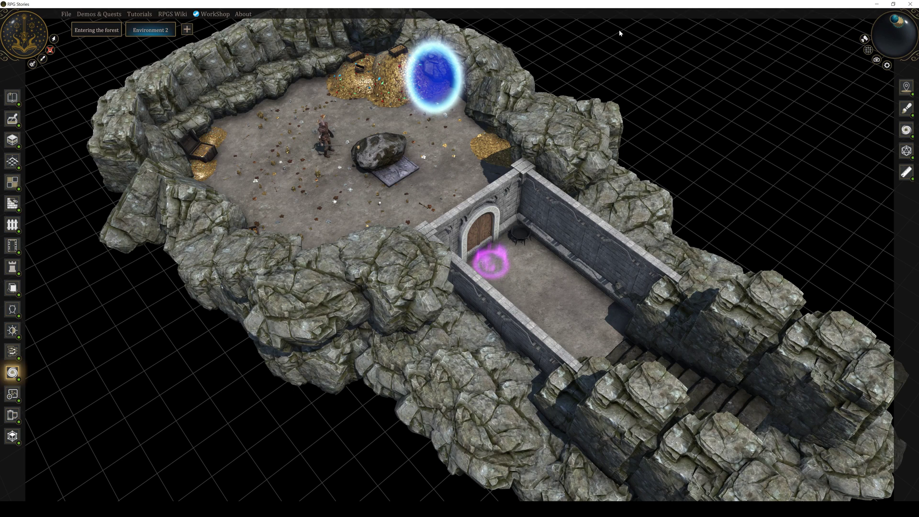
- Load SpellJammersDiaries.rpgs from WorkShop > Projects to show the Elven Station map
click(213, 14)
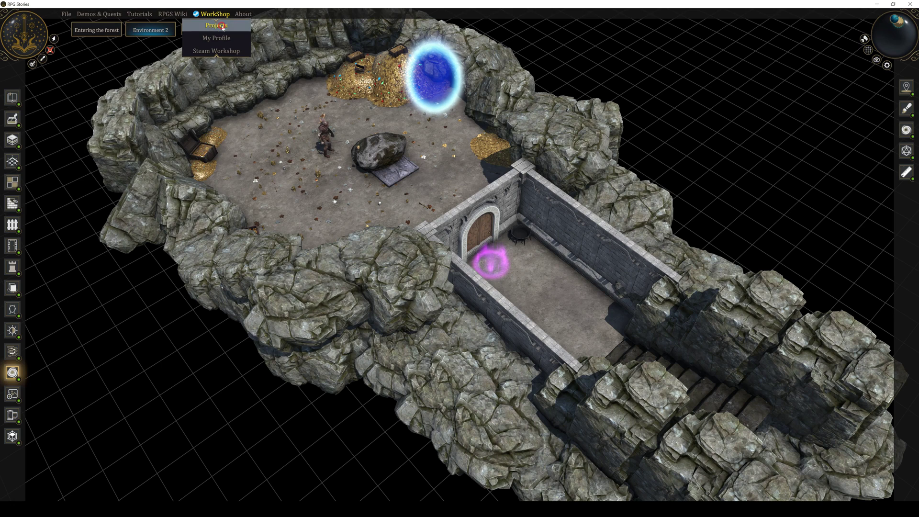
click(221, 24)
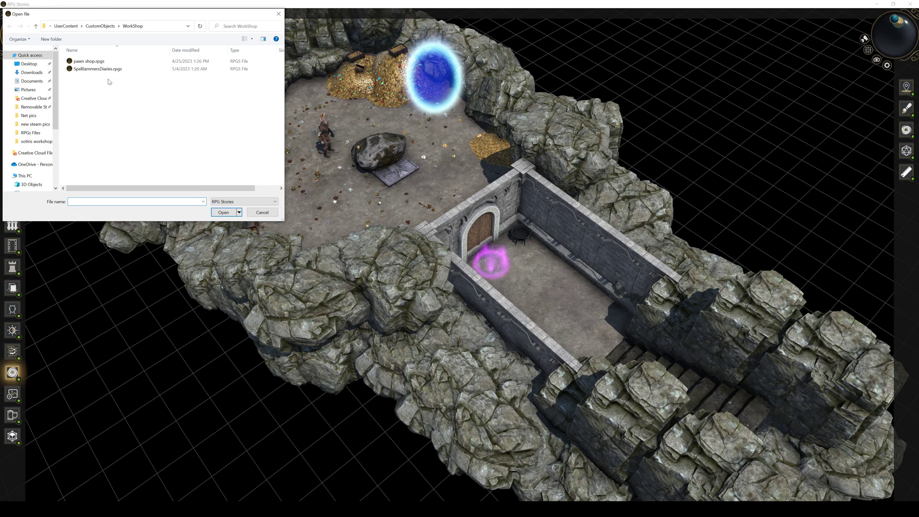
click(110, 70)
click(226, 214)
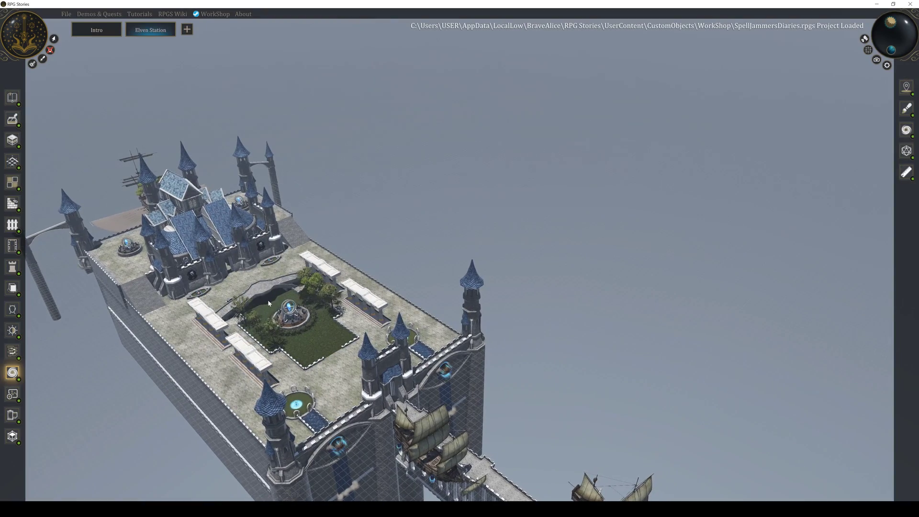
scroll(392, 260, down, 3)
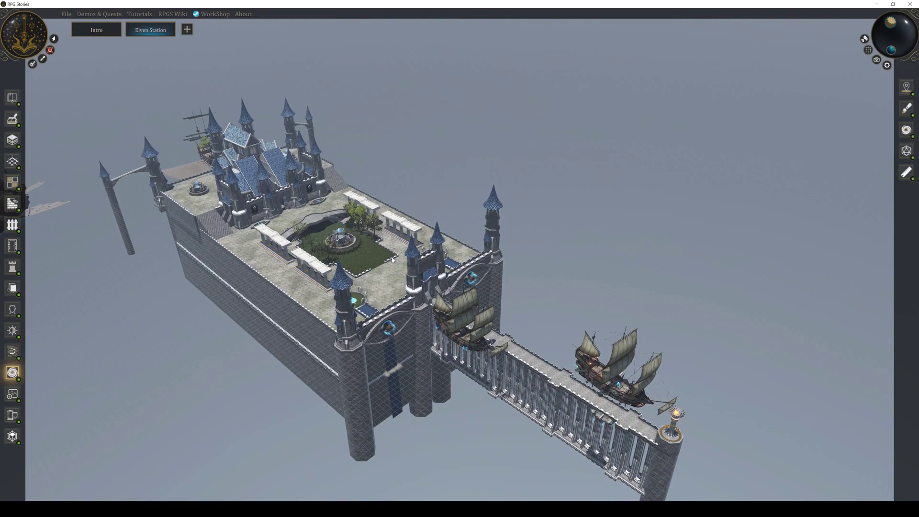
scroll(392, 260, up, 3)
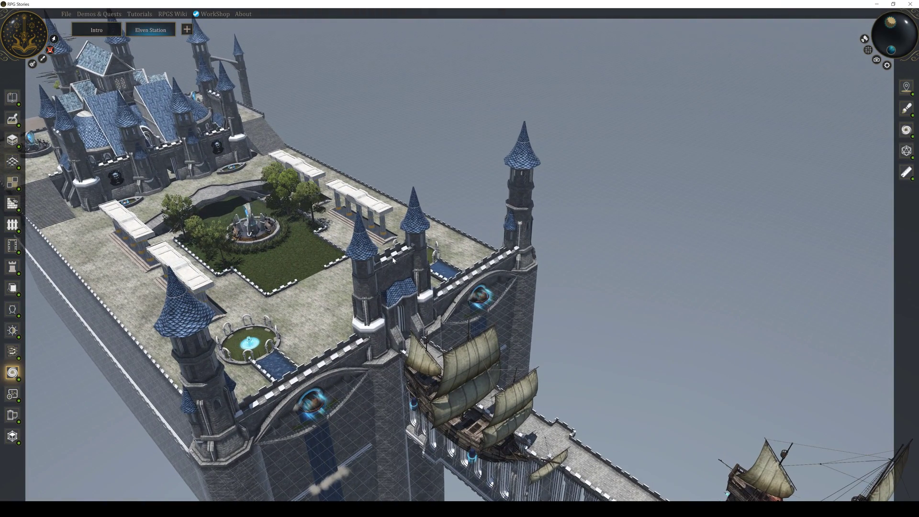
- Reopen the WorkShop Projects browser and cancel without loading anything
click(215, 13)
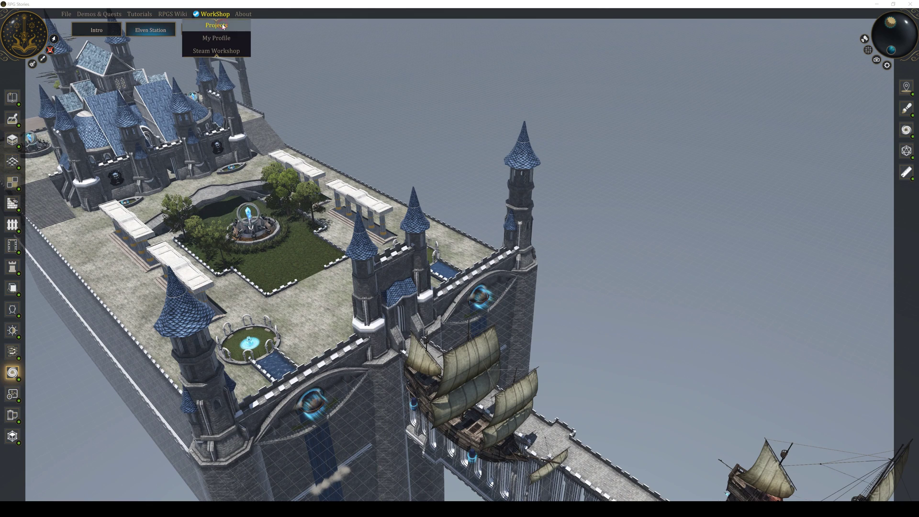
click(216, 26)
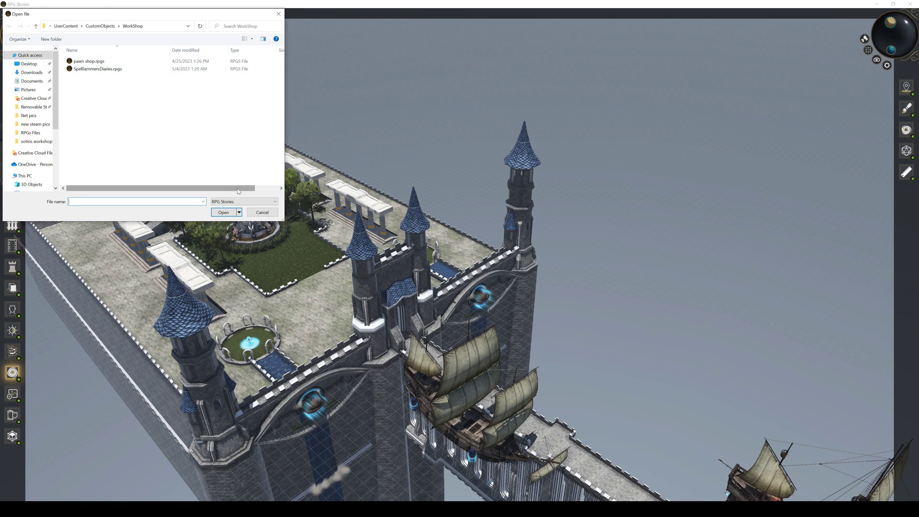
click(263, 213)
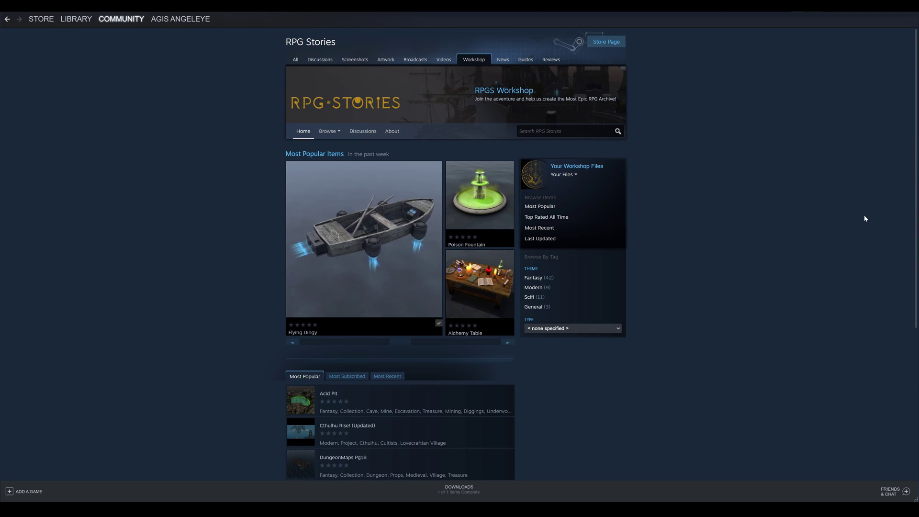
- Subscribe to all items in the Medieval Castle Kit Workshop collection
mouse_move(329, 131)
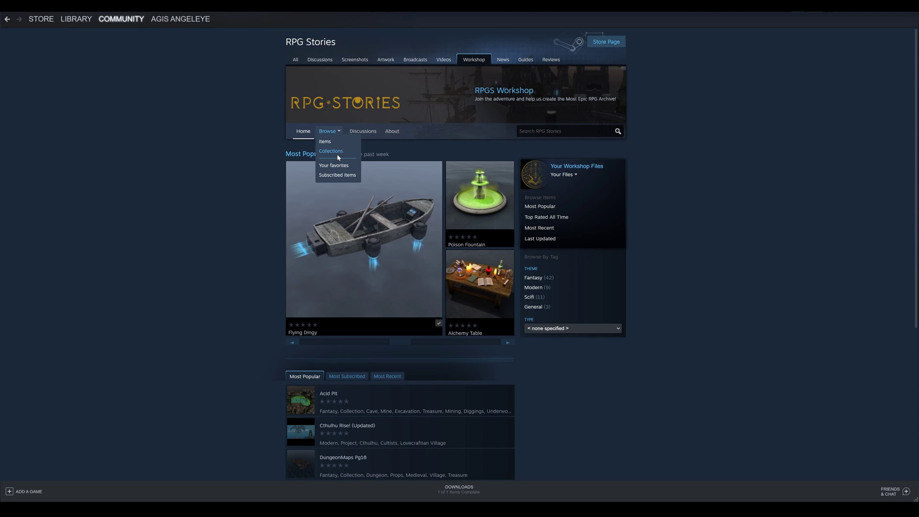
click(335, 151)
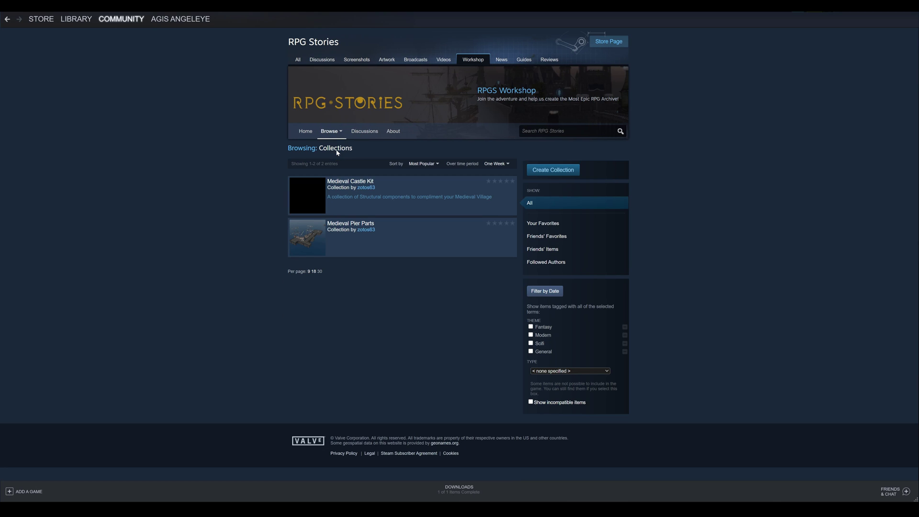
click(353, 187)
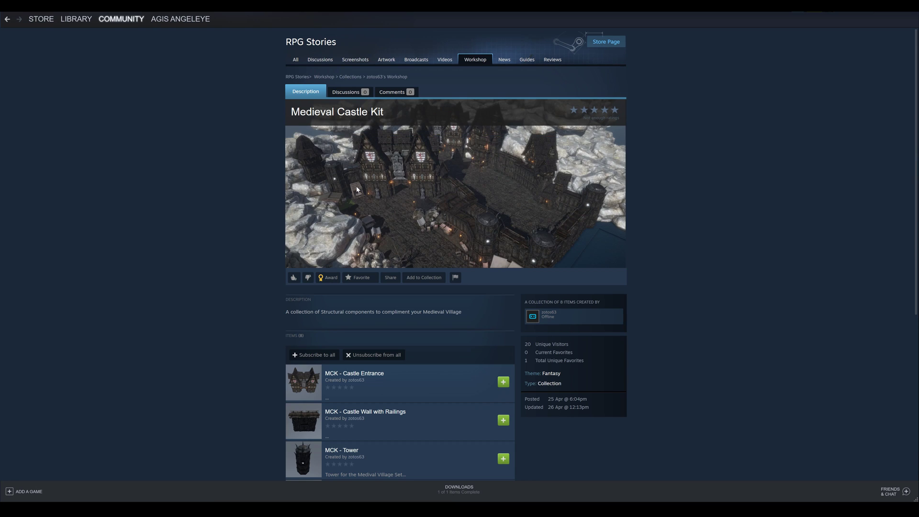
scroll(224, 275, down, 3)
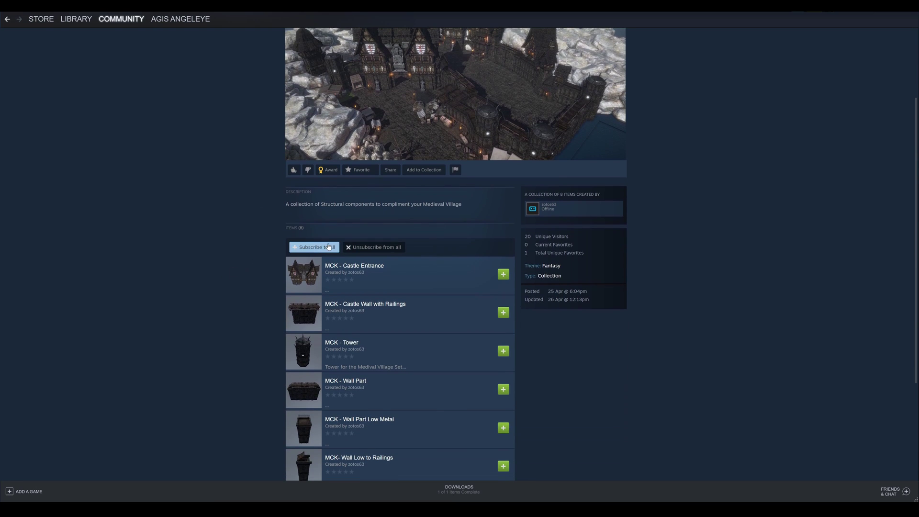
click(314, 248)
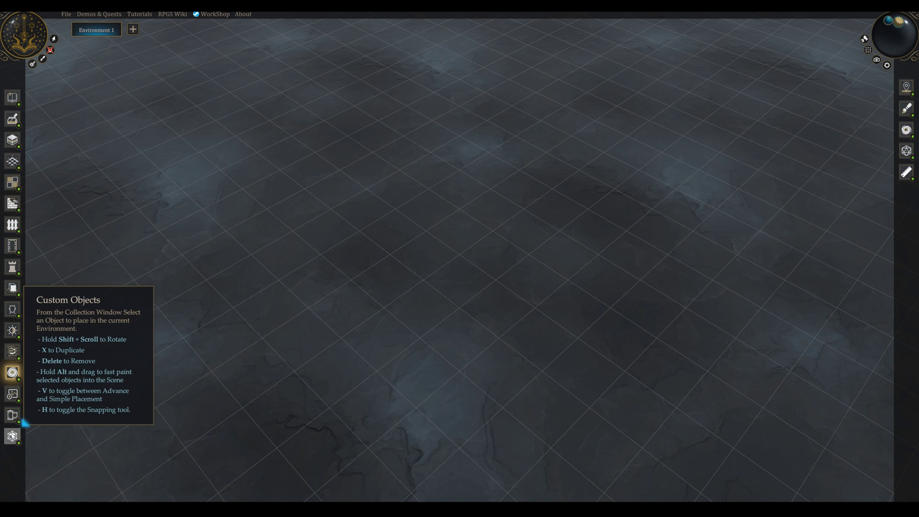
- Show the Custom Objects collection to check the new castle kit towers and walls
click(13, 436)
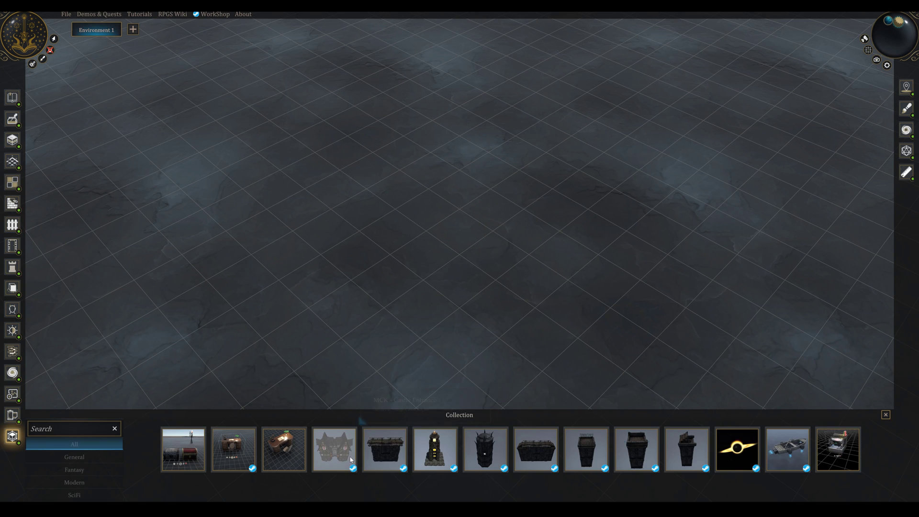